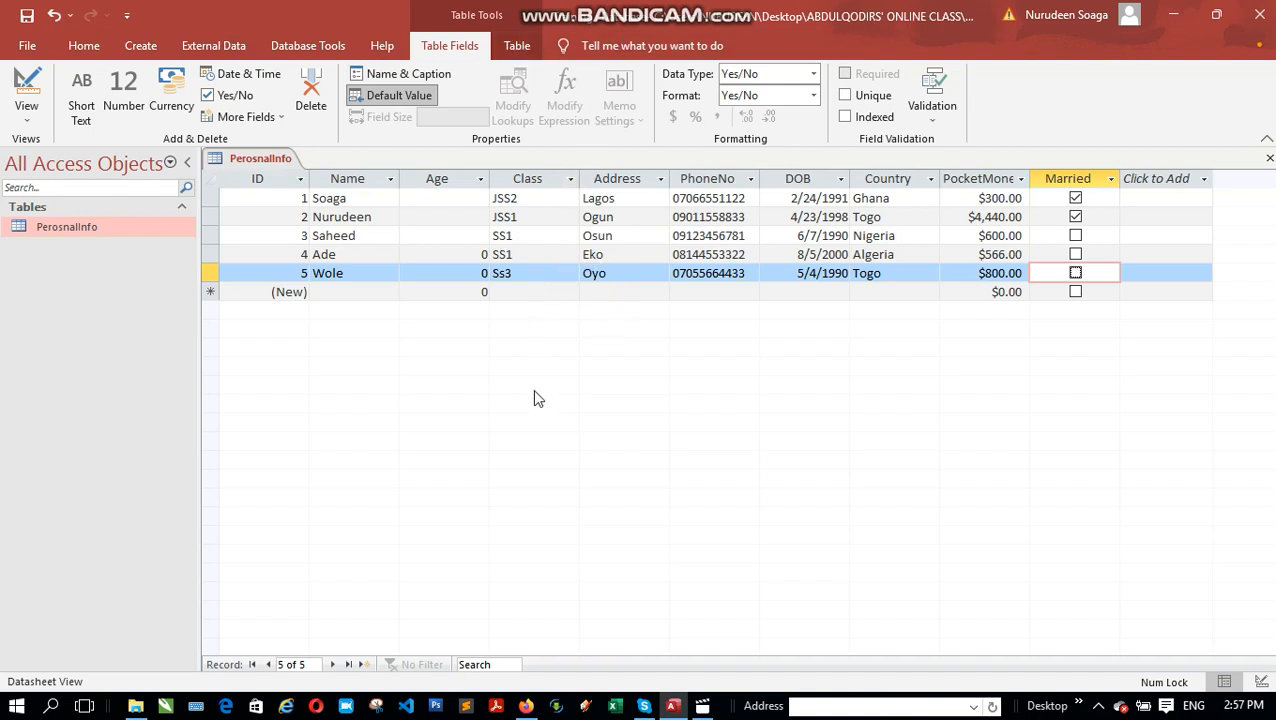
Step: Switch the ribbon to the Home tab above the PerosnalInfo datasheet
click(78, 50)
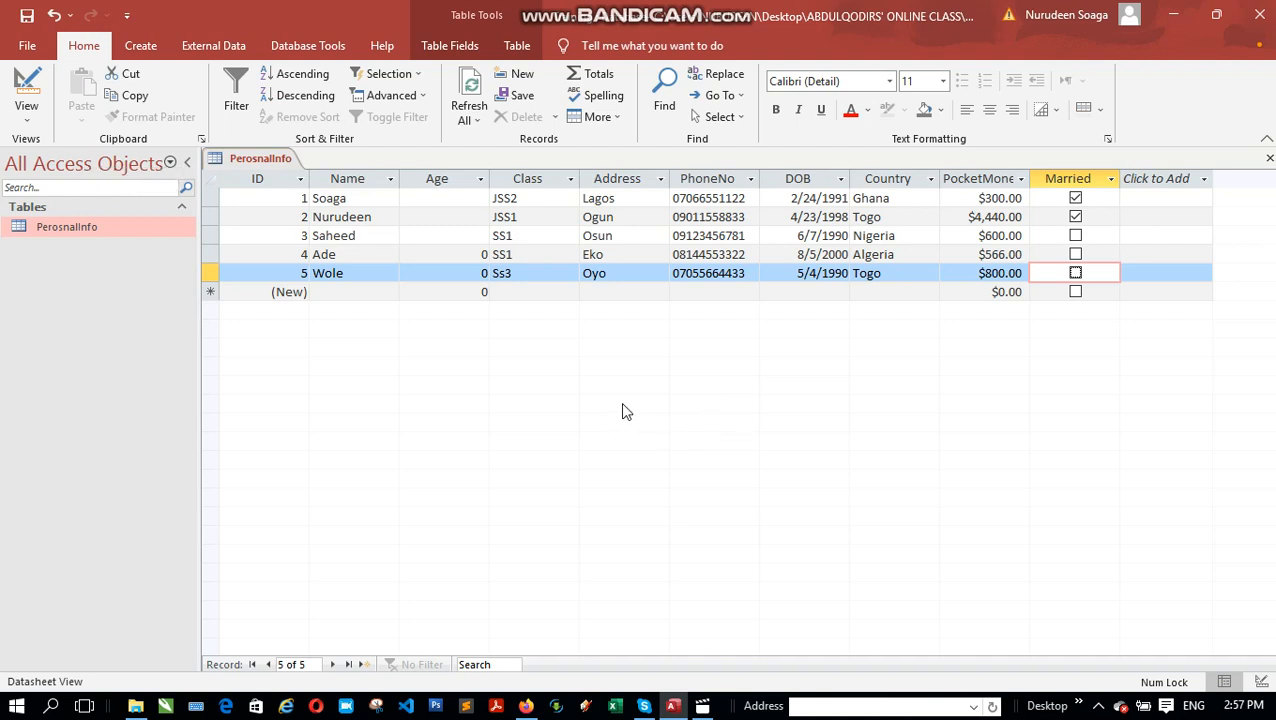
click(30, 120)
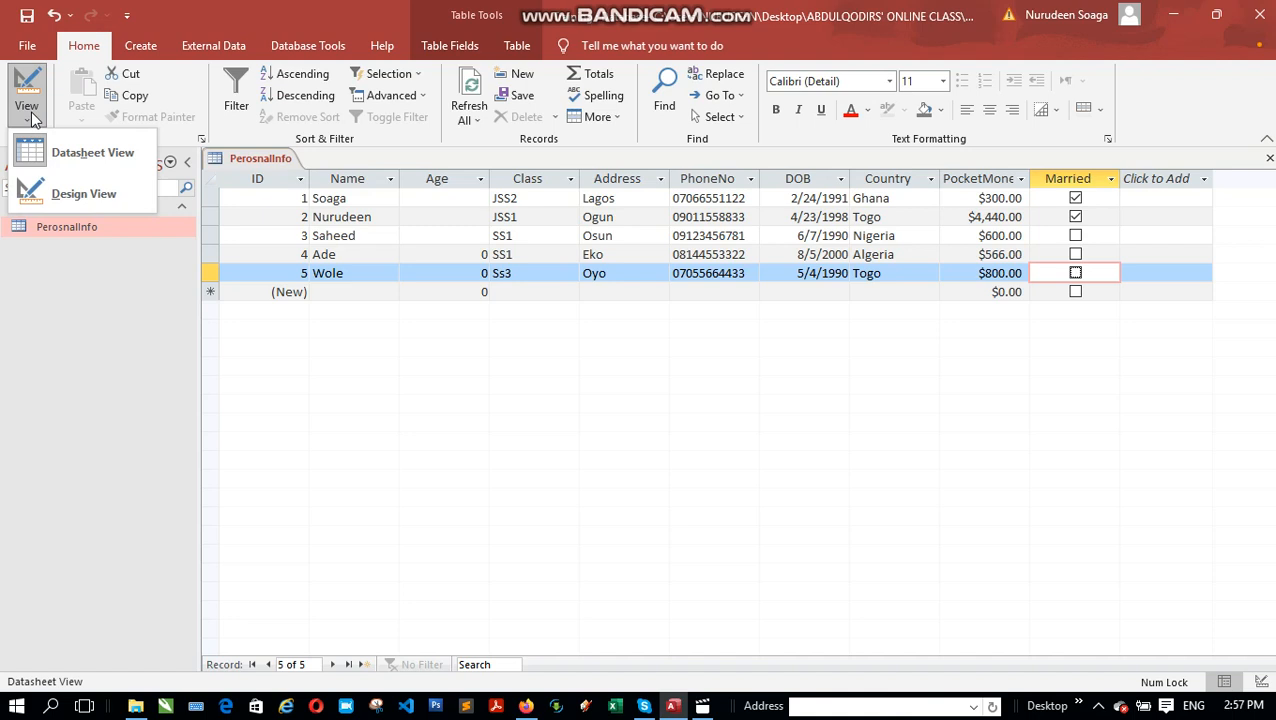
click(99, 195)
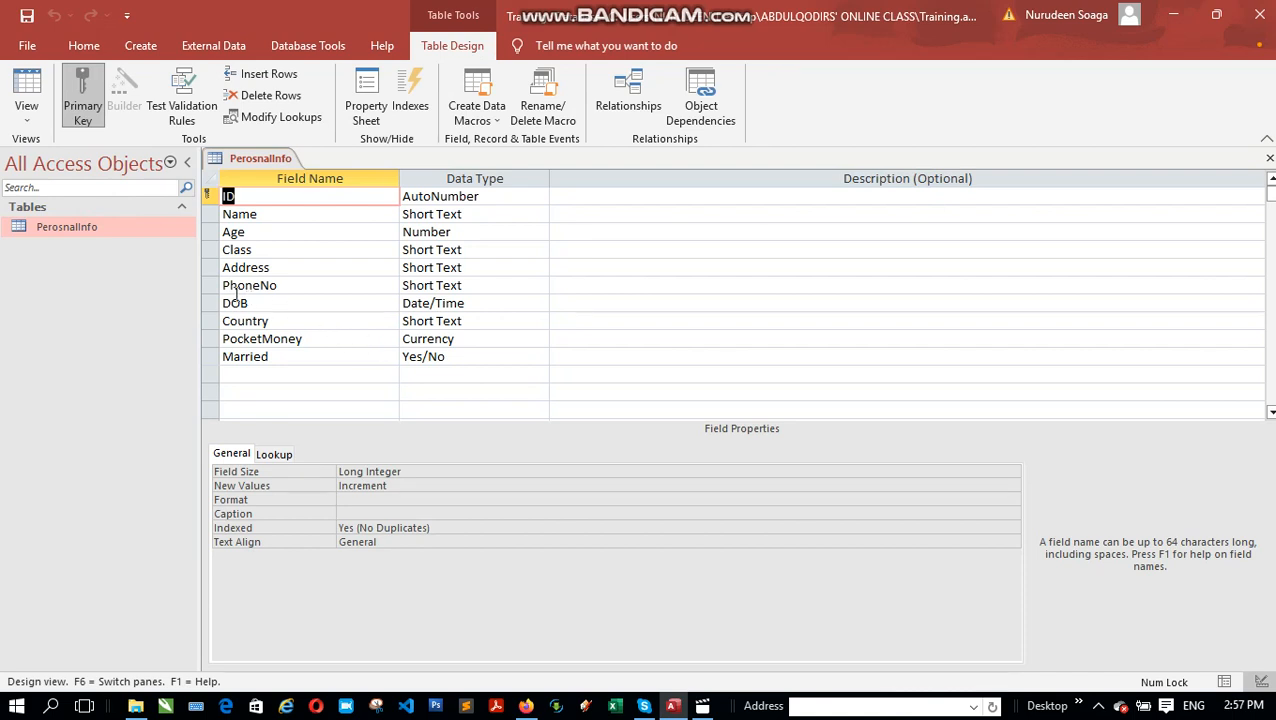
click(27, 113)
click(60, 152)
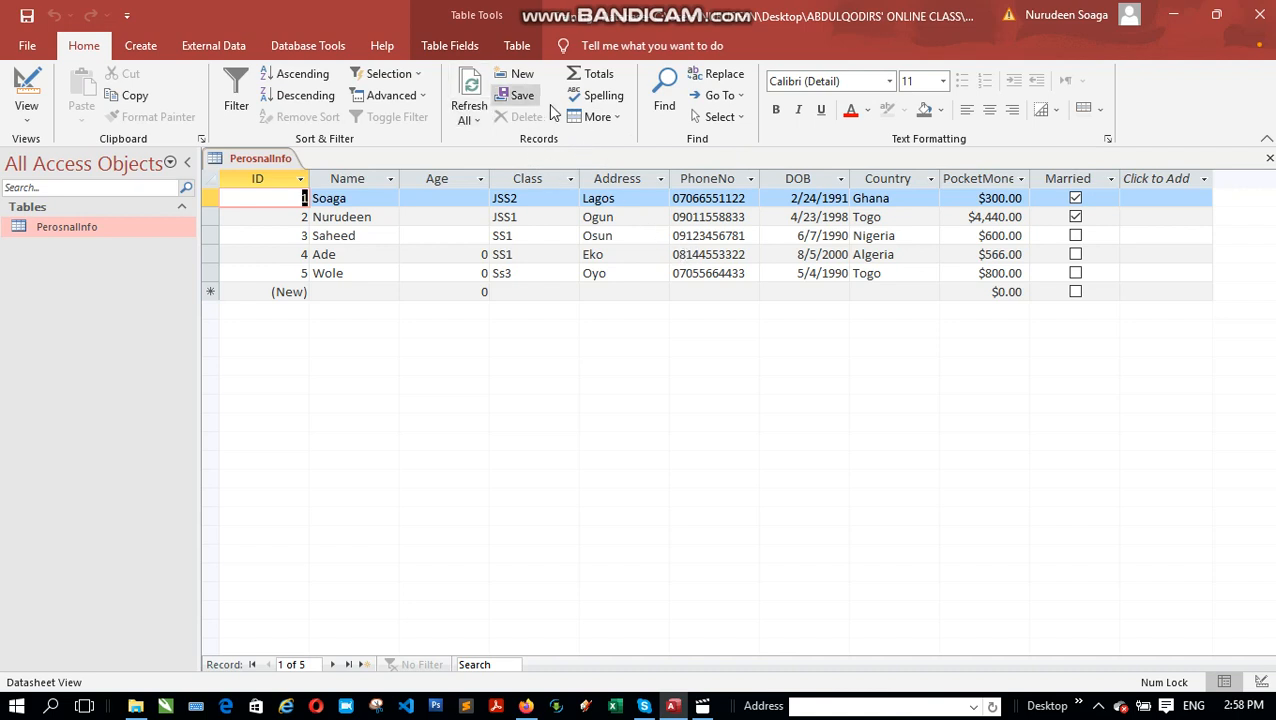
click(618, 117)
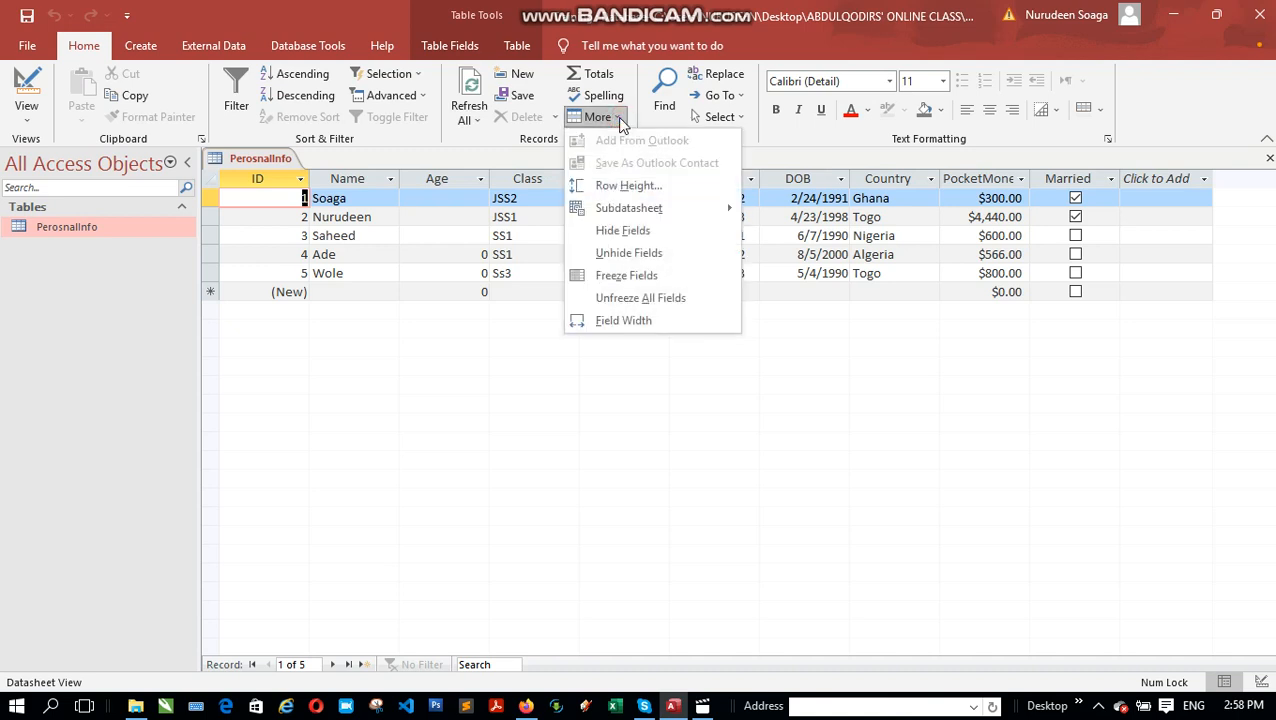
mouse_move(740, 208)
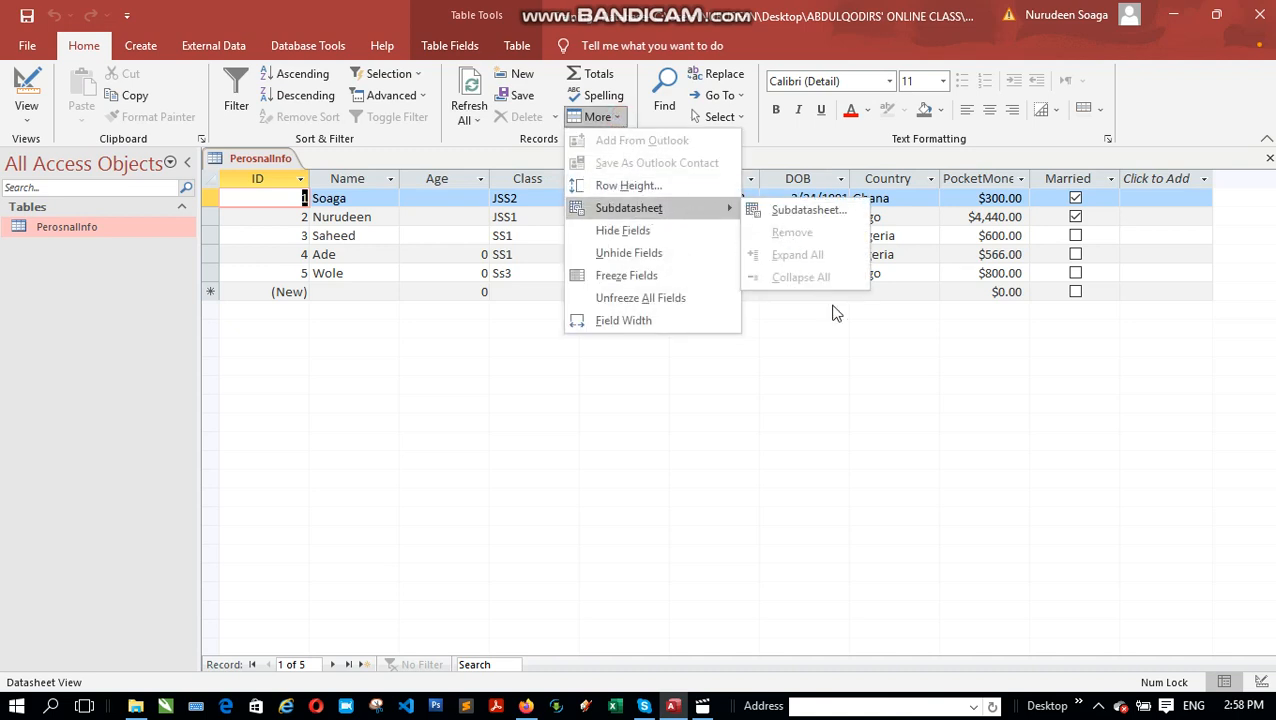
click(499, 380)
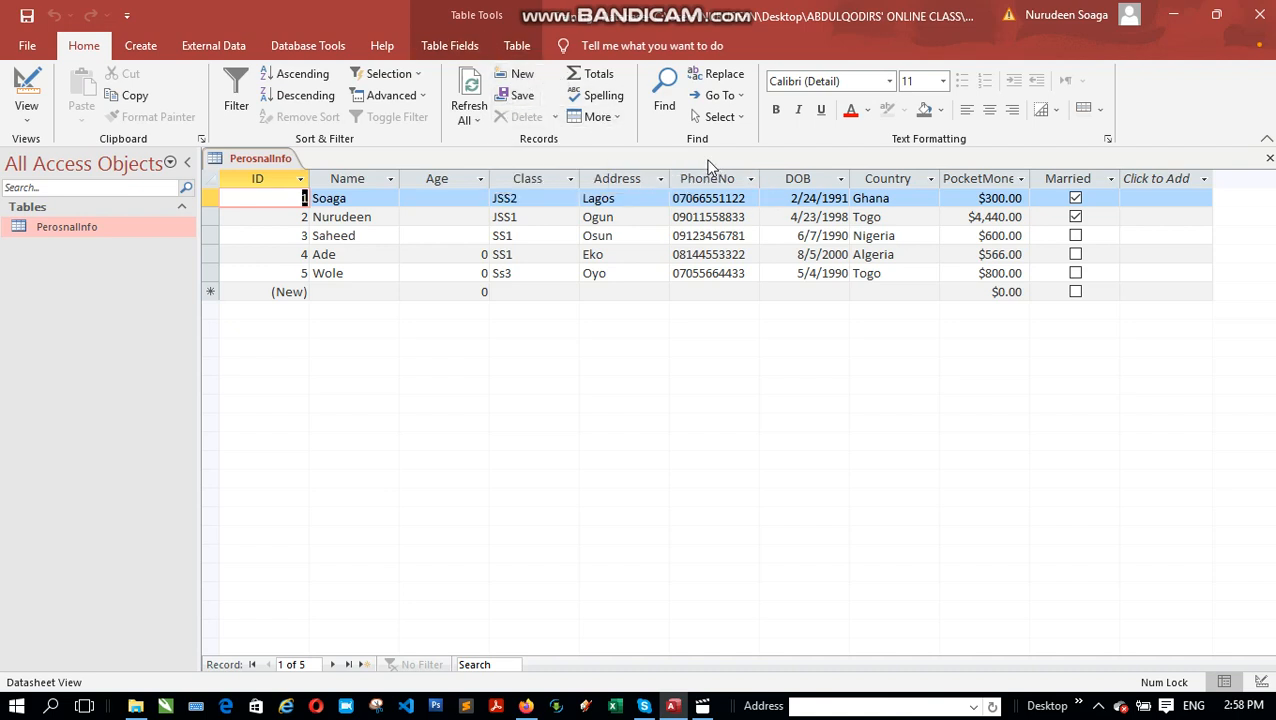
Step: Switch the ribbon to the Create tab above the PerosnalInfo datasheet
click(131, 50)
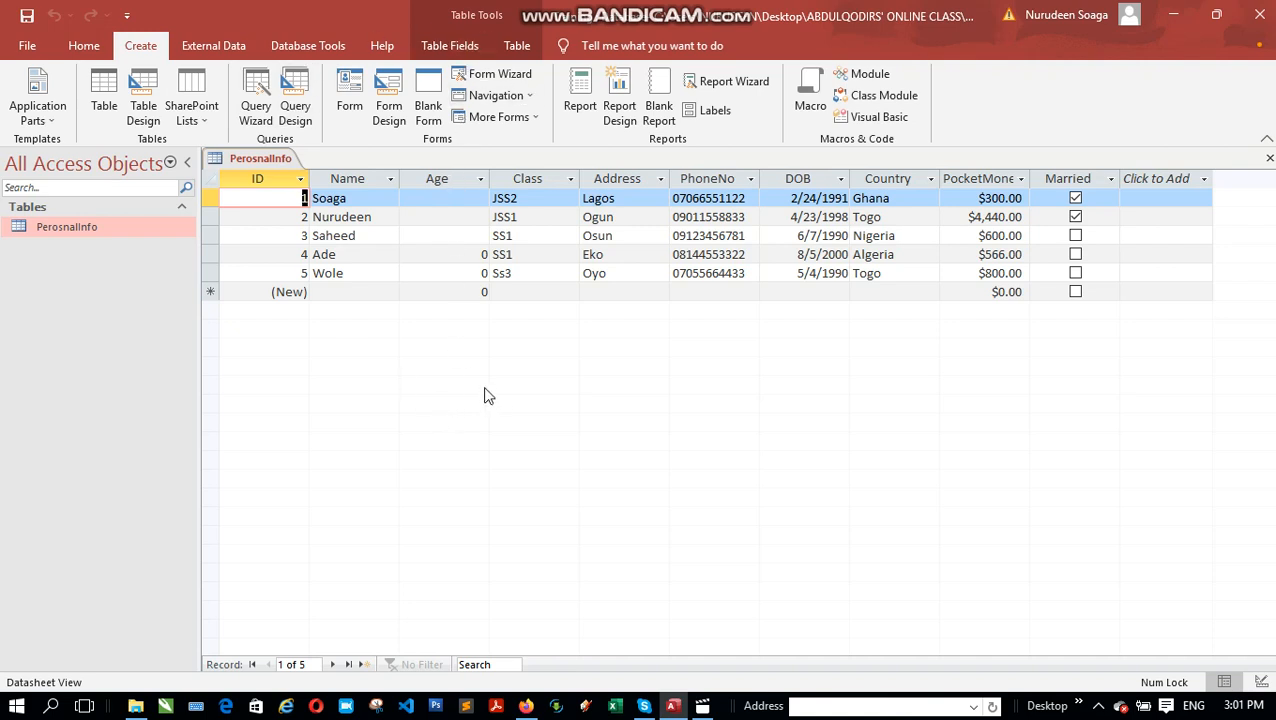
Step: Bring back the Table Fields commands and select the whole Married (Yes/No) column
click(466, 50)
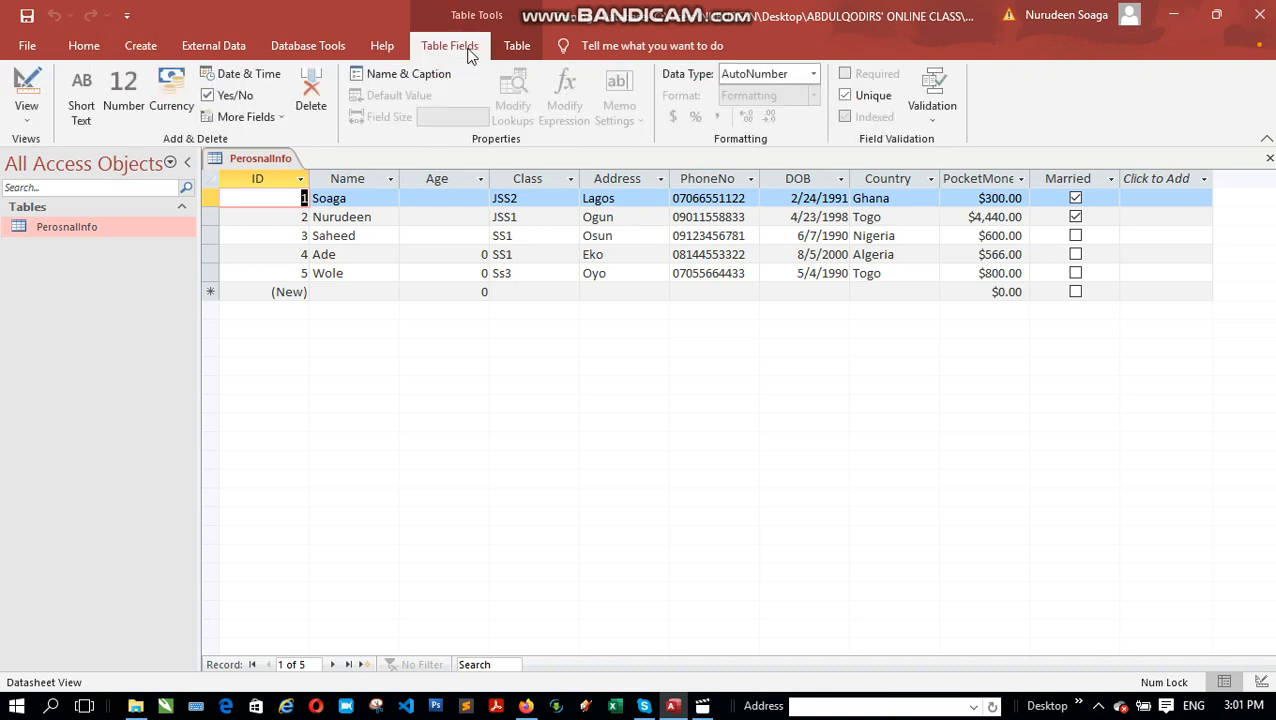
click(451, 50)
click(1056, 179)
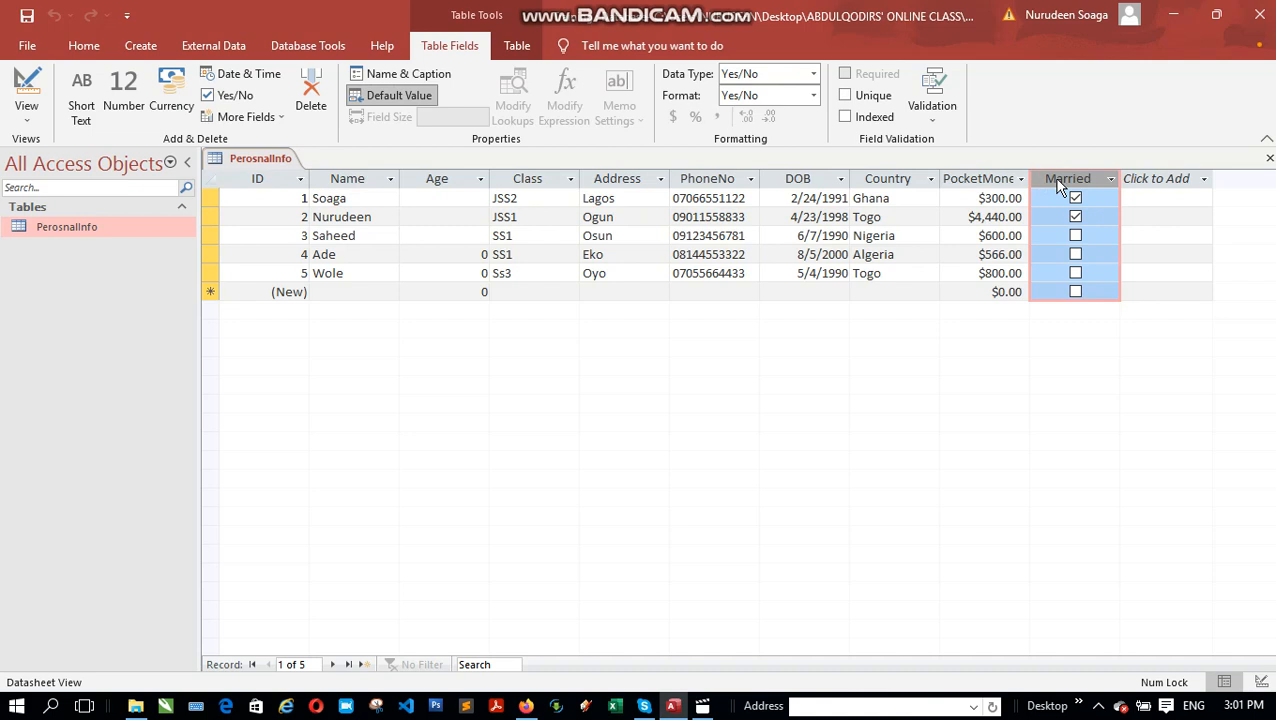
click(1058, 181)
click(310, 95)
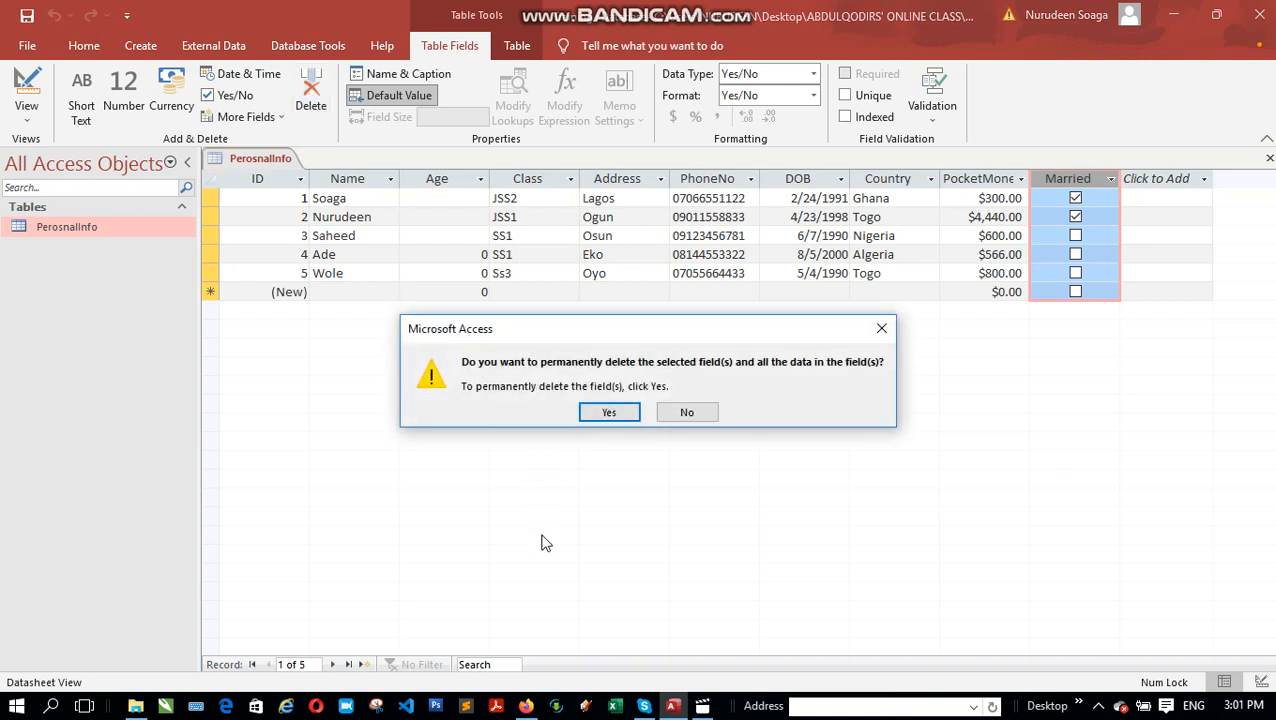
click(605, 415)
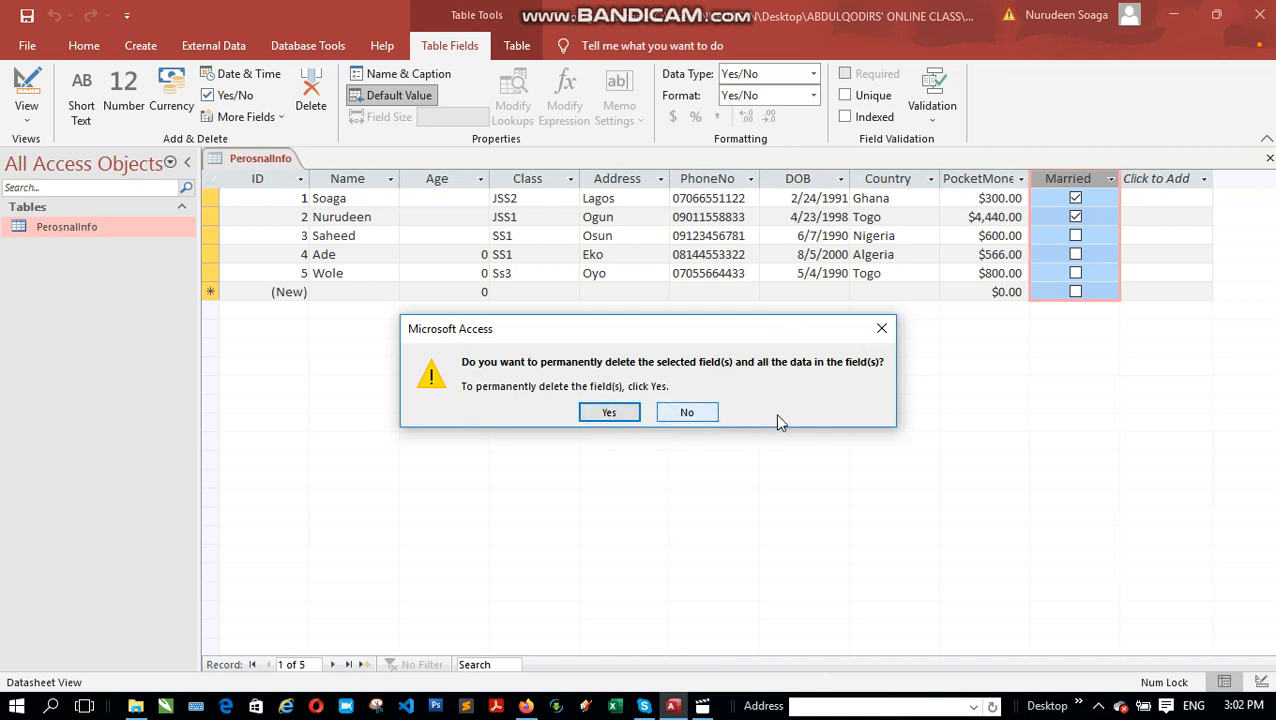
click(881, 329)
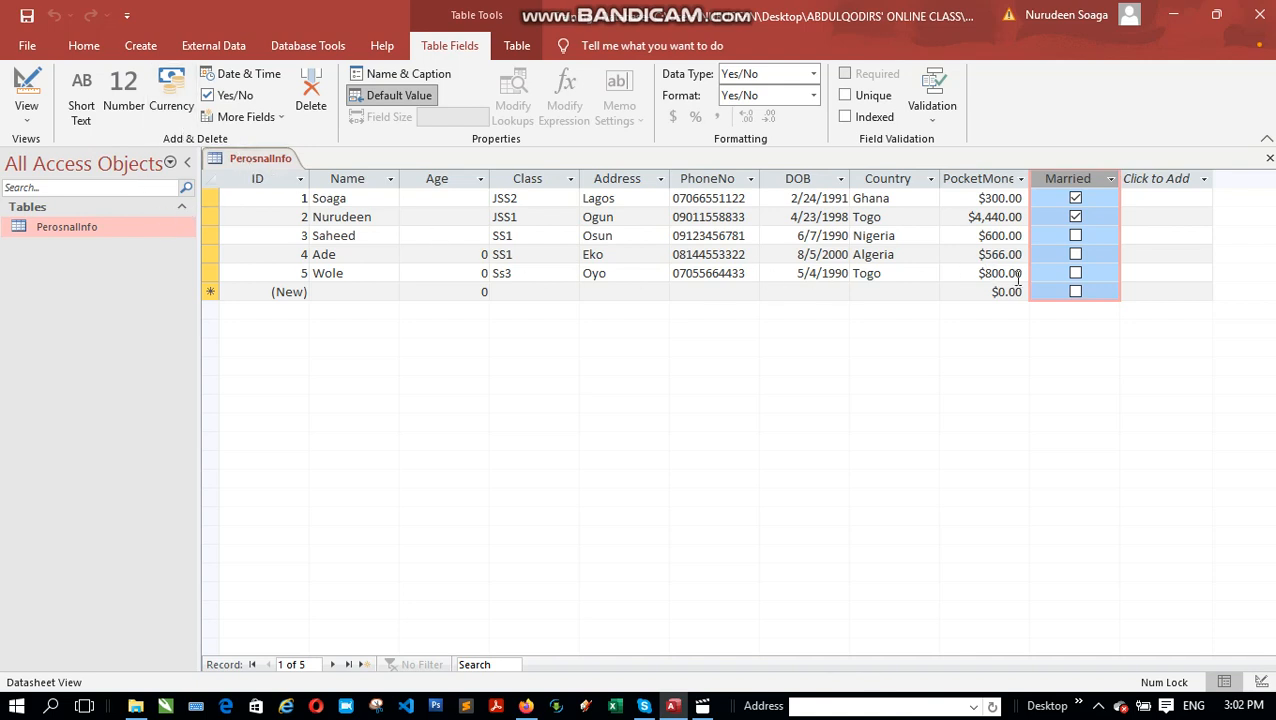
click(962, 178)
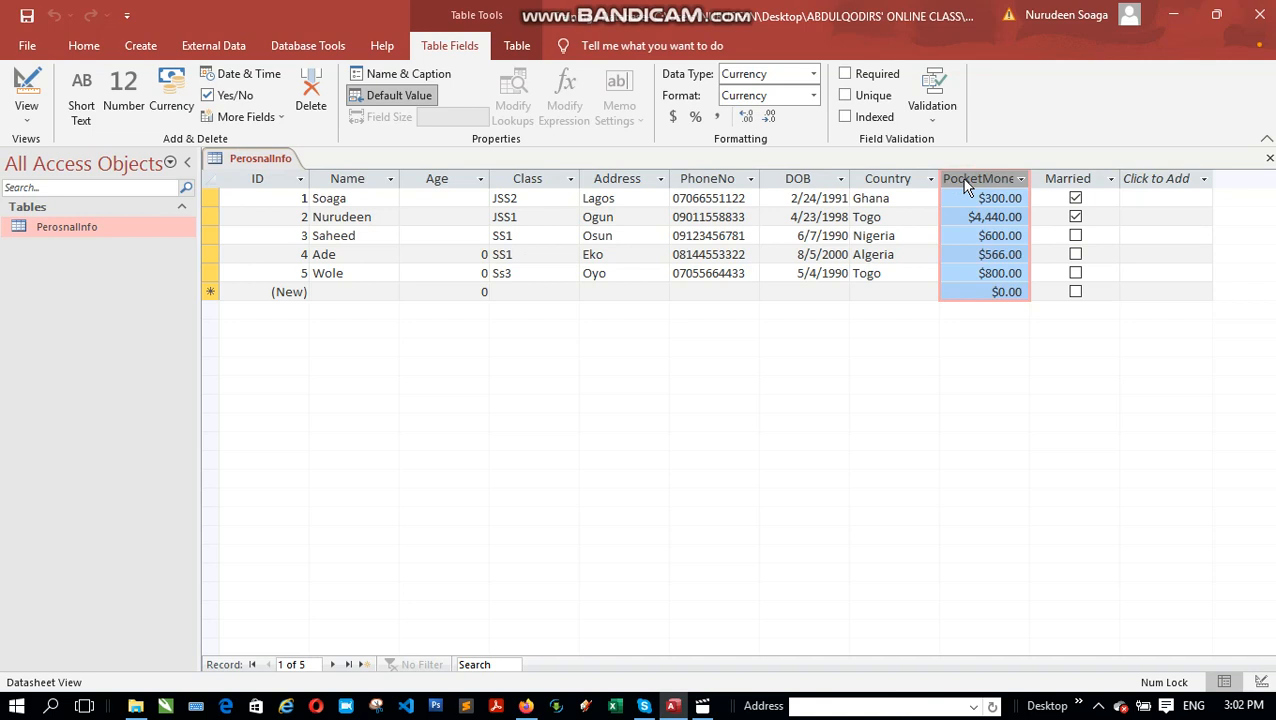
click(814, 80)
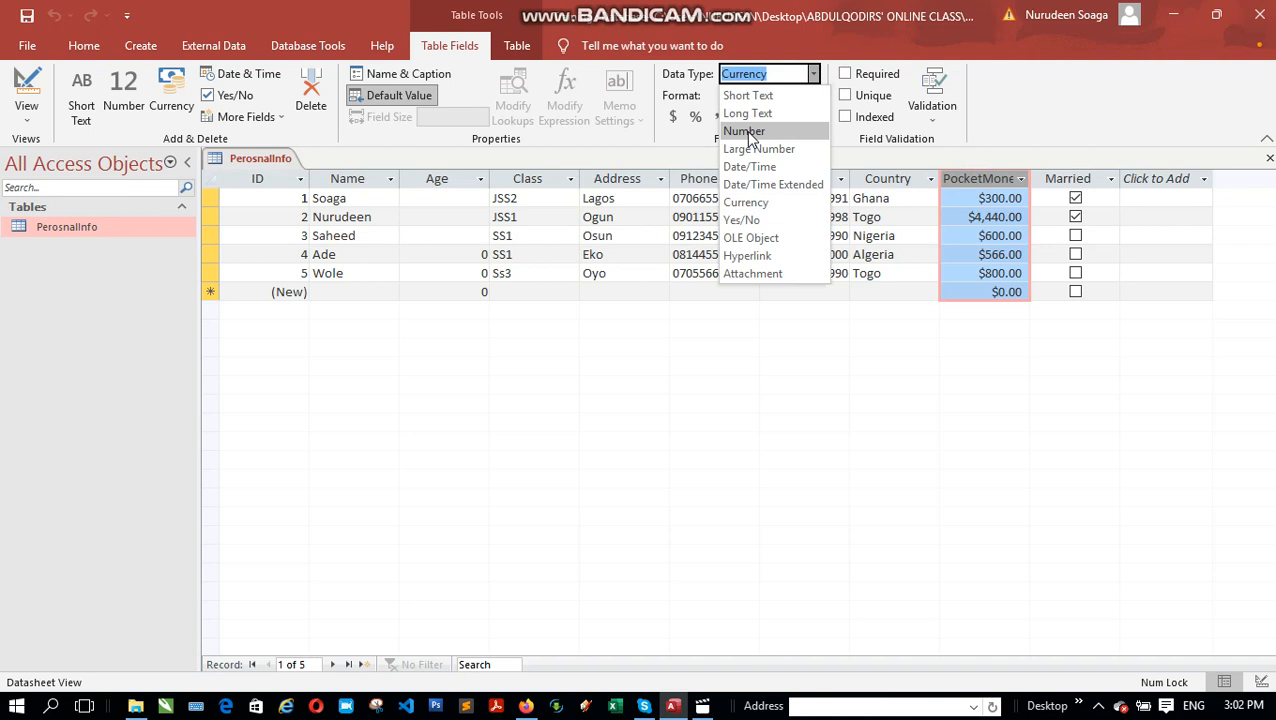
click(745, 131)
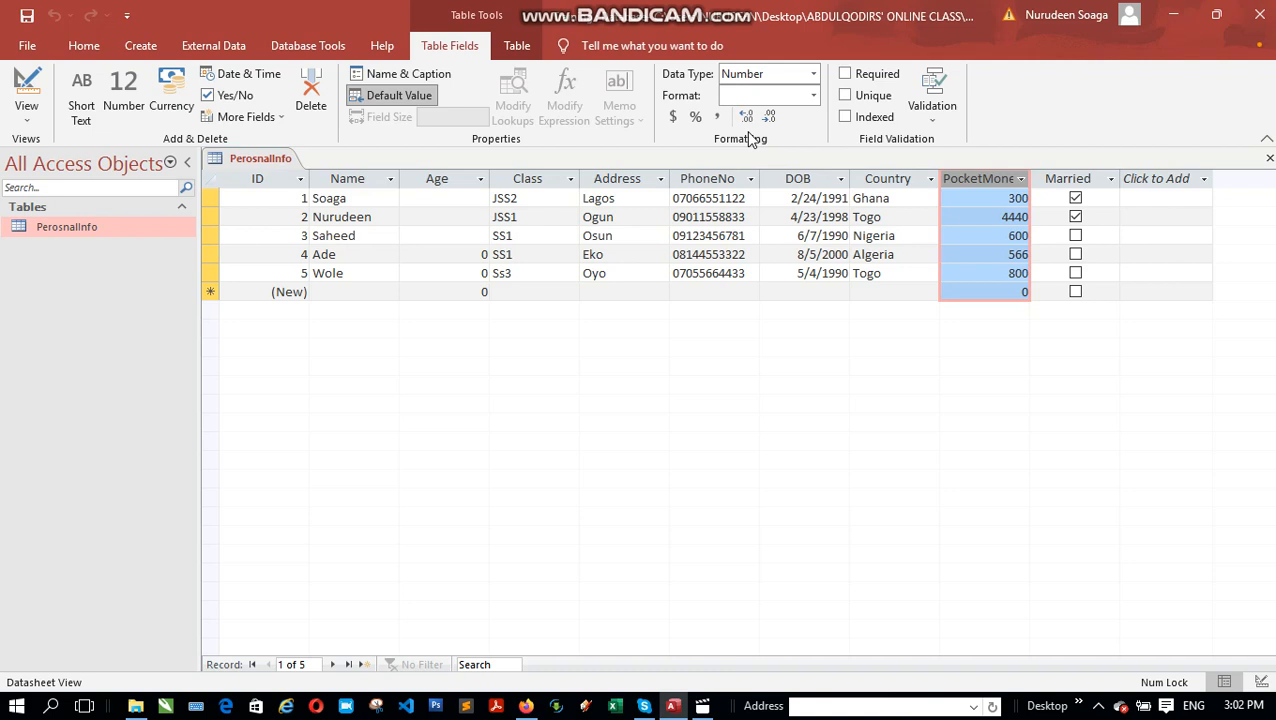
click(815, 75)
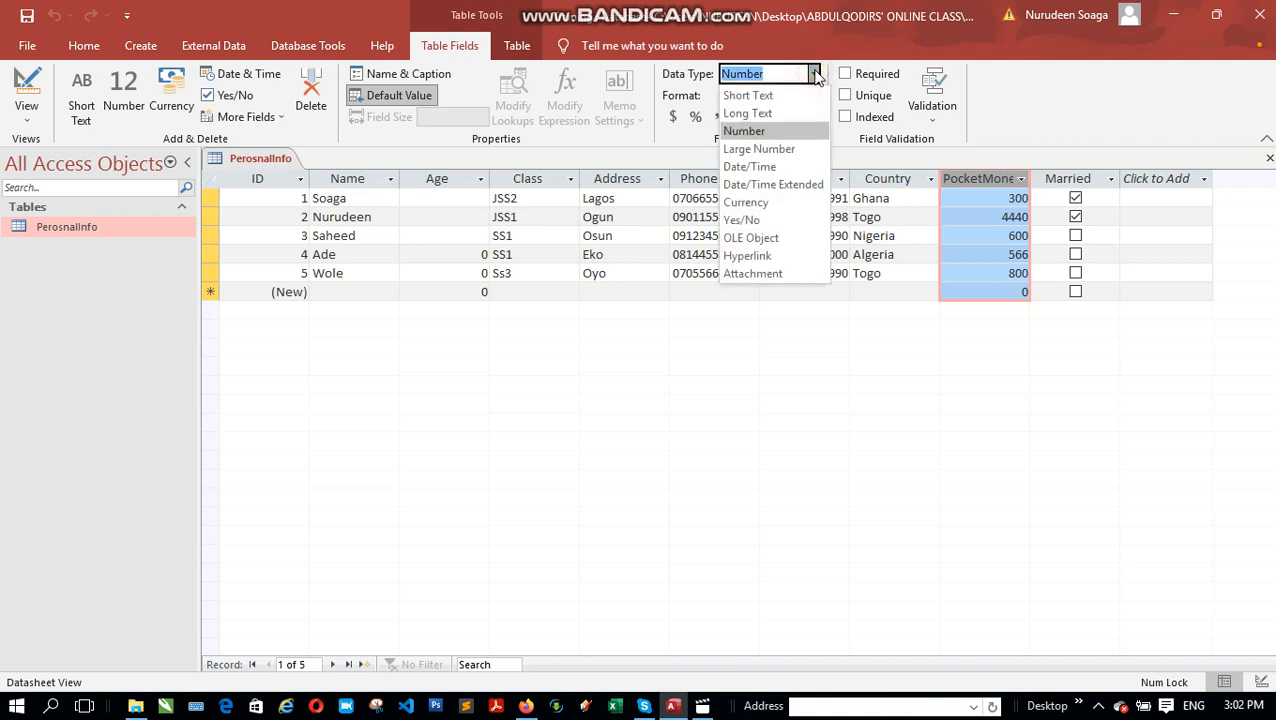
click(770, 203)
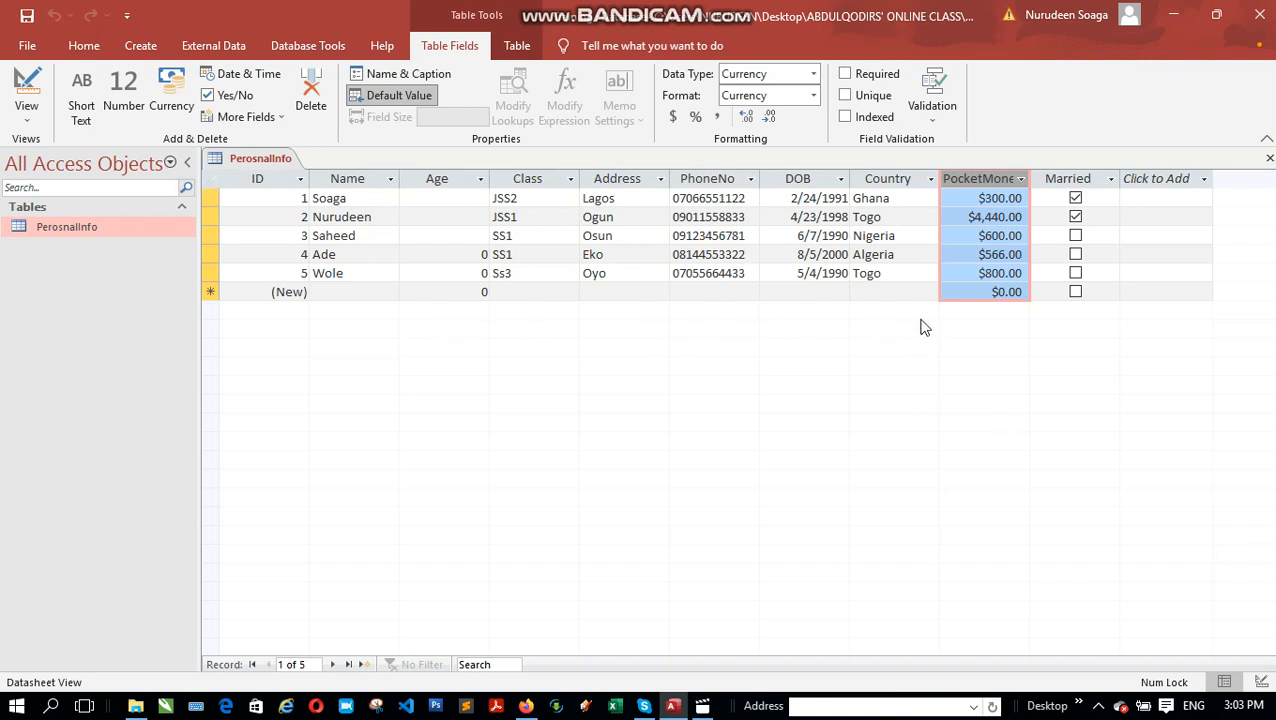
click(800, 350)
Step: Drag the Address column so it sits between the Age and Class columns
click(616, 180)
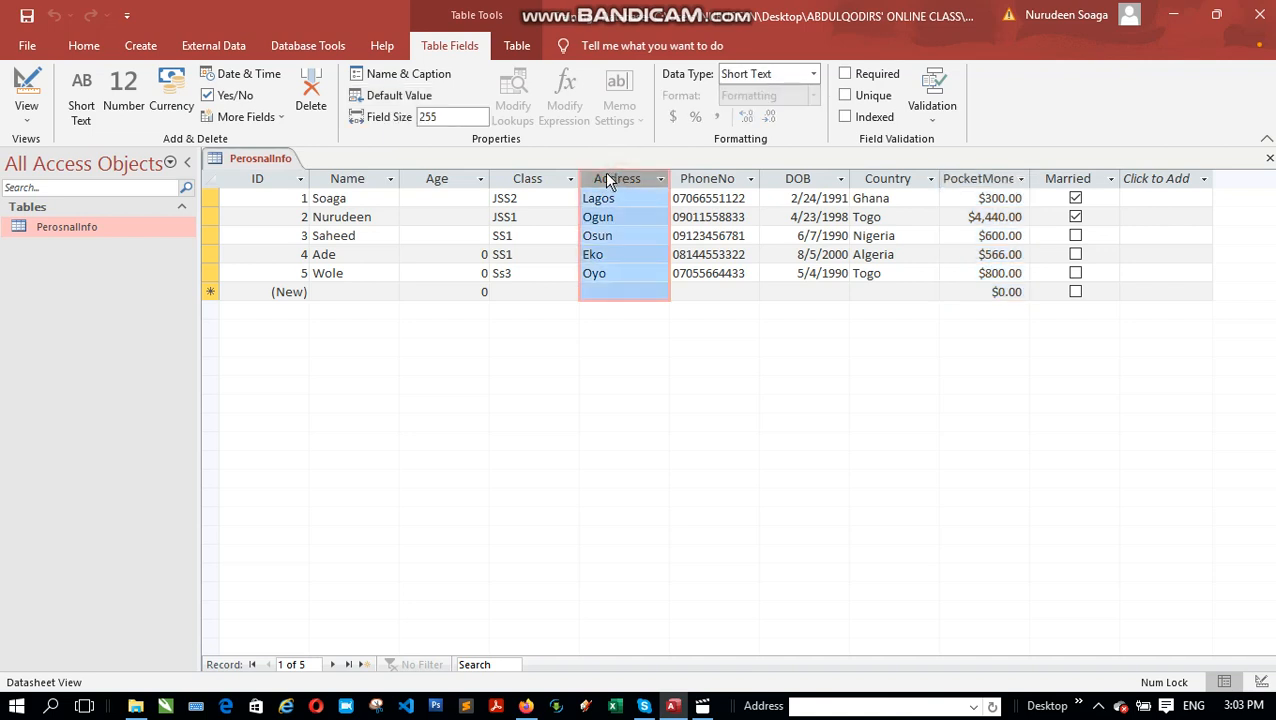
drag(610, 184, 610, 184)
drag(608, 176, 555, 184)
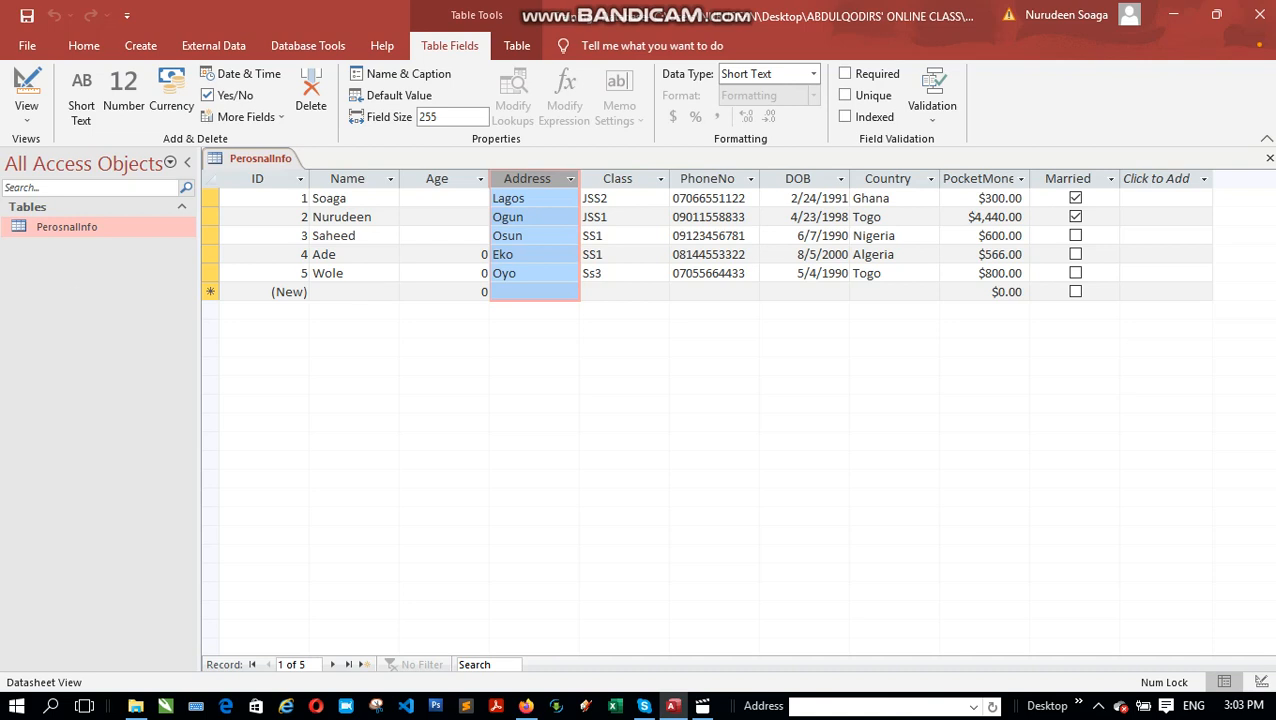
Step: Add a new record with Name Monday, Address Abeokuta, Class SS1 and the phone number
click(374, 290)
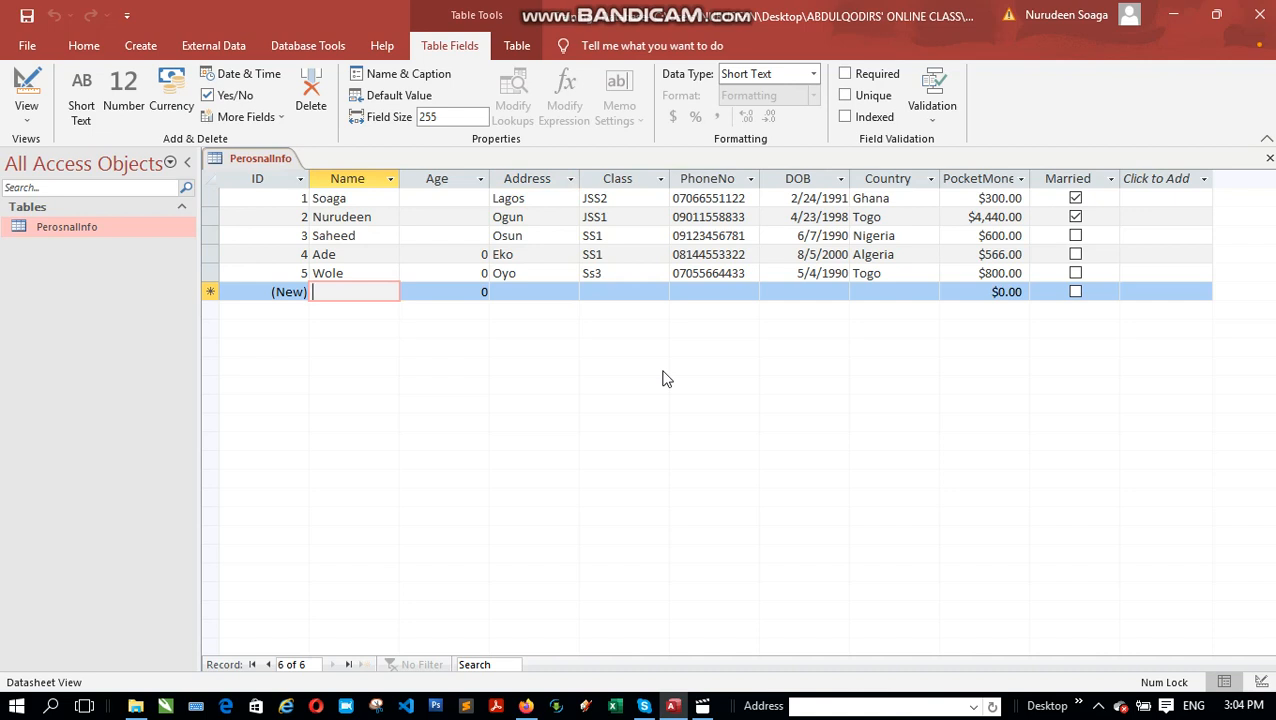
text(Monday)
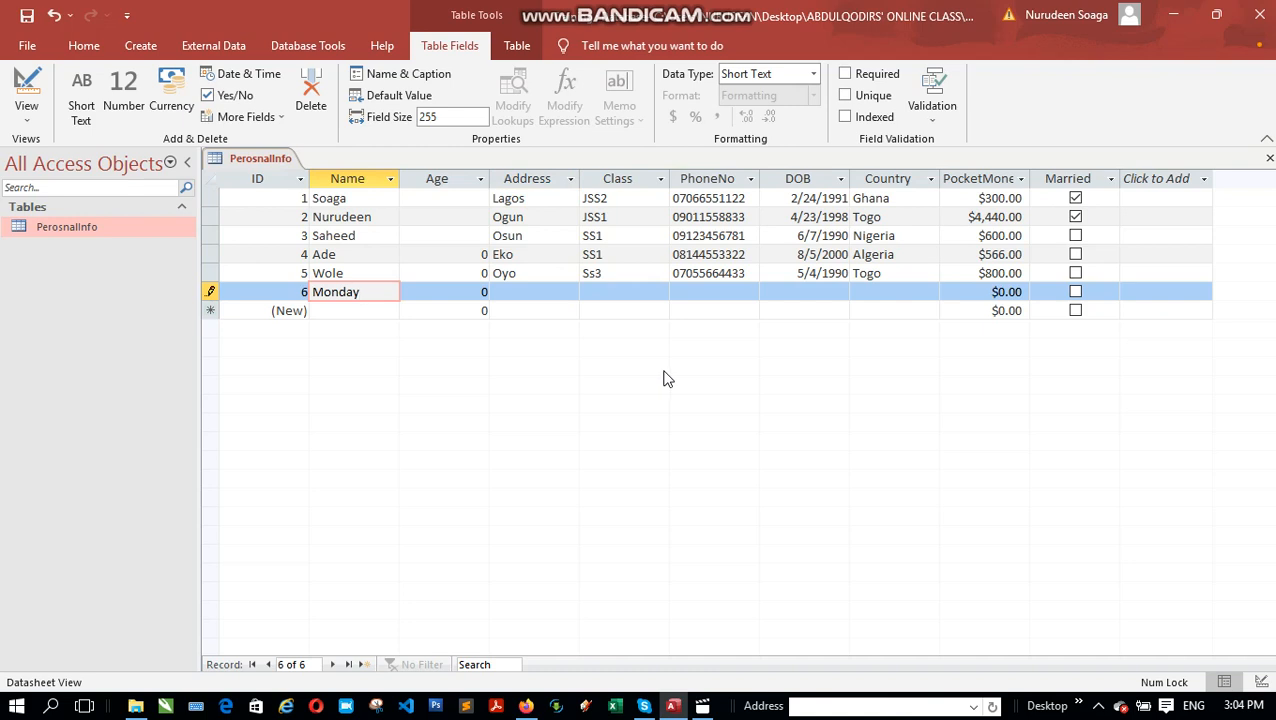
key(Tab)
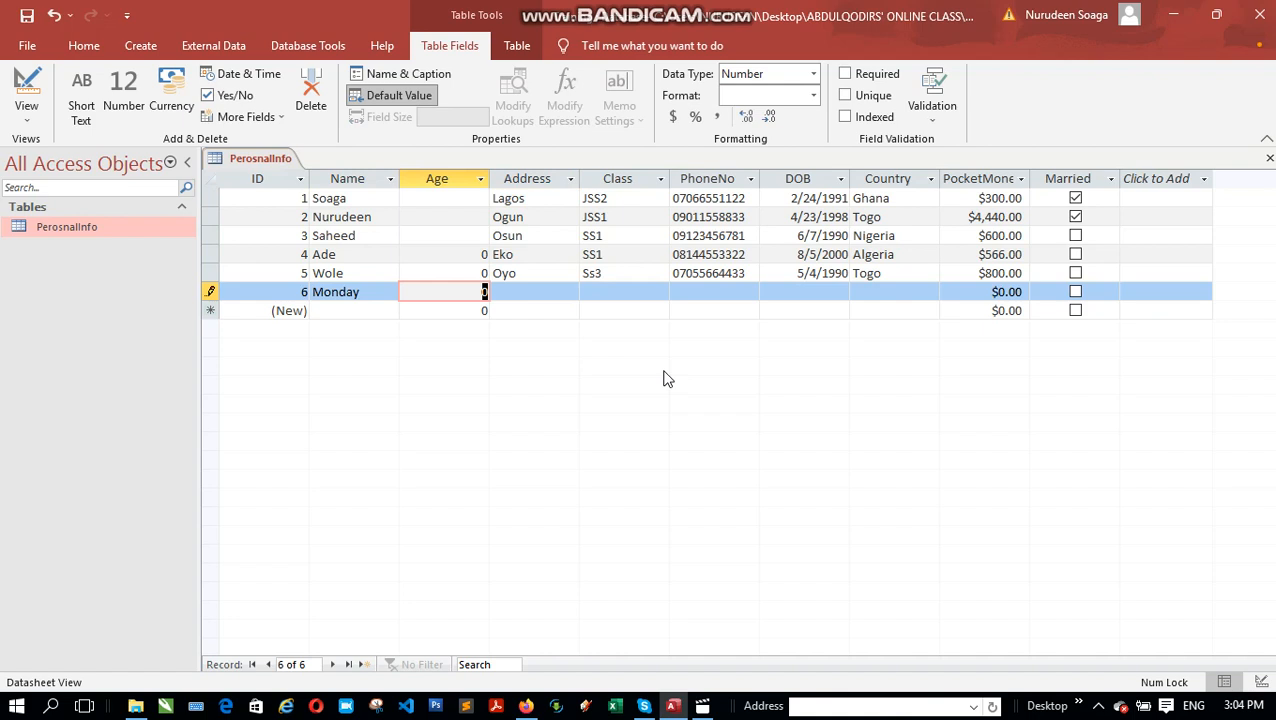
key(Tab)
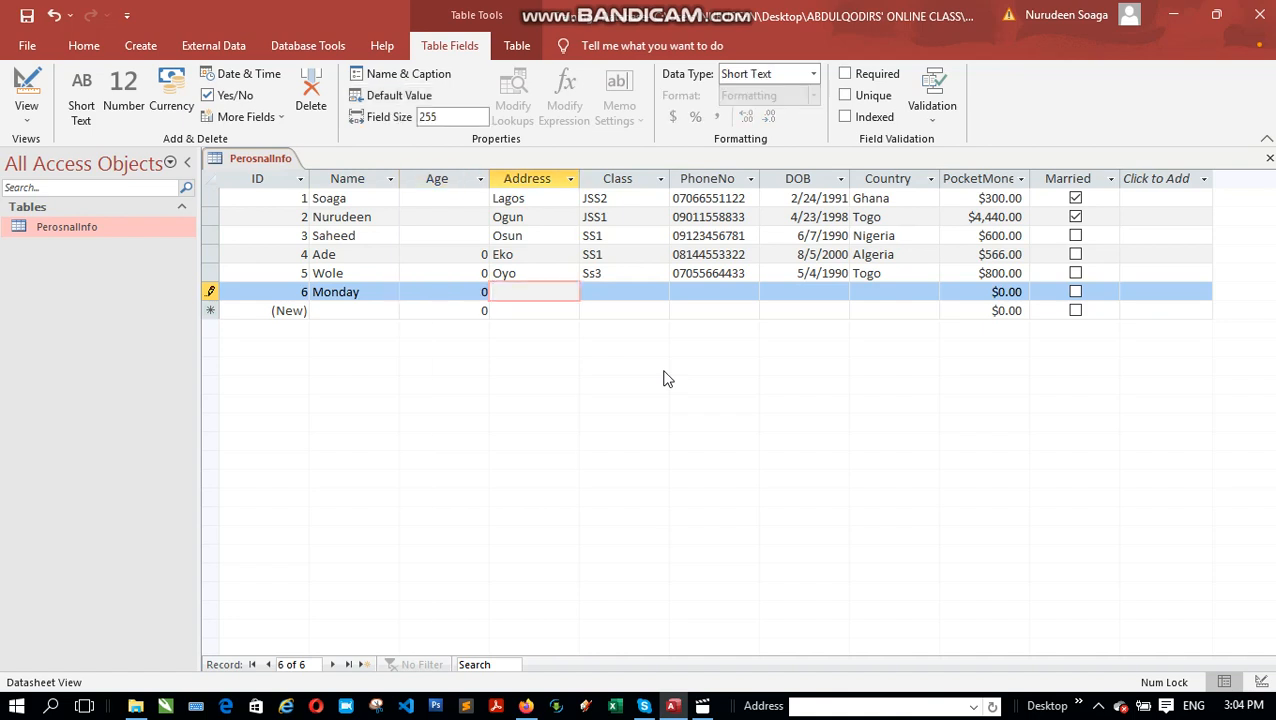
text(Abeokuta)
key(Tab)
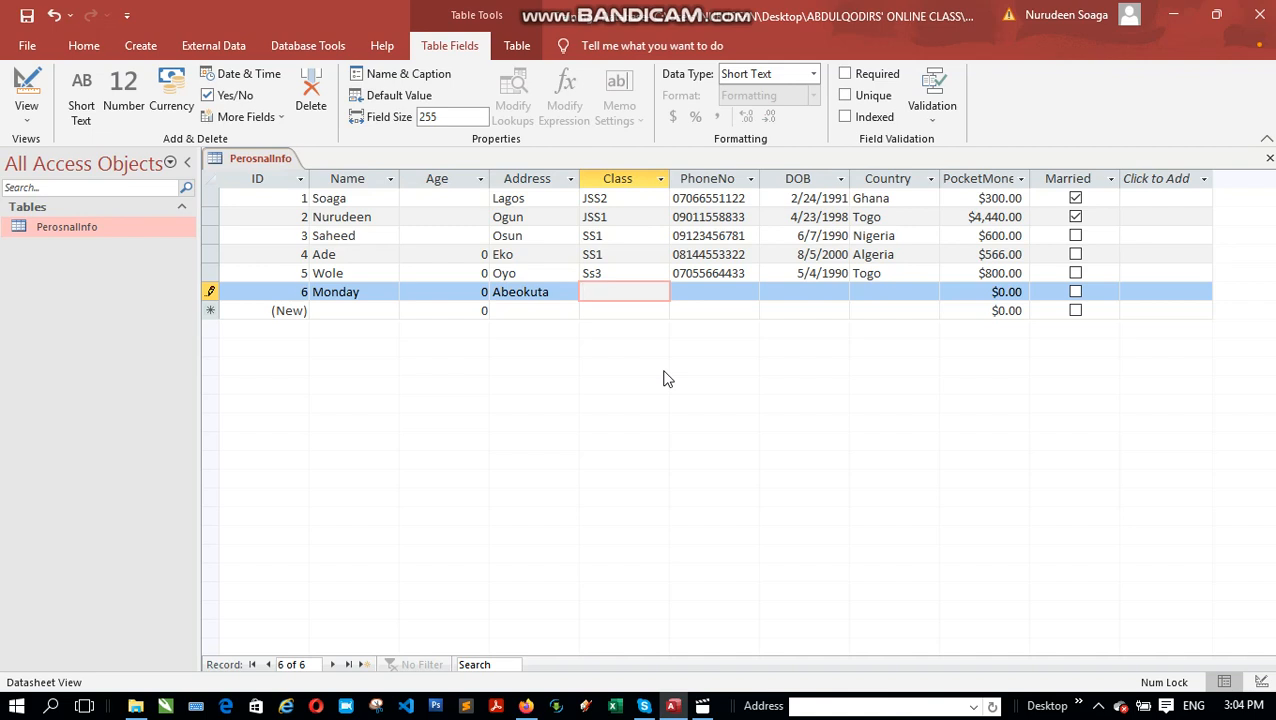
text(SS1)
key(Tab)
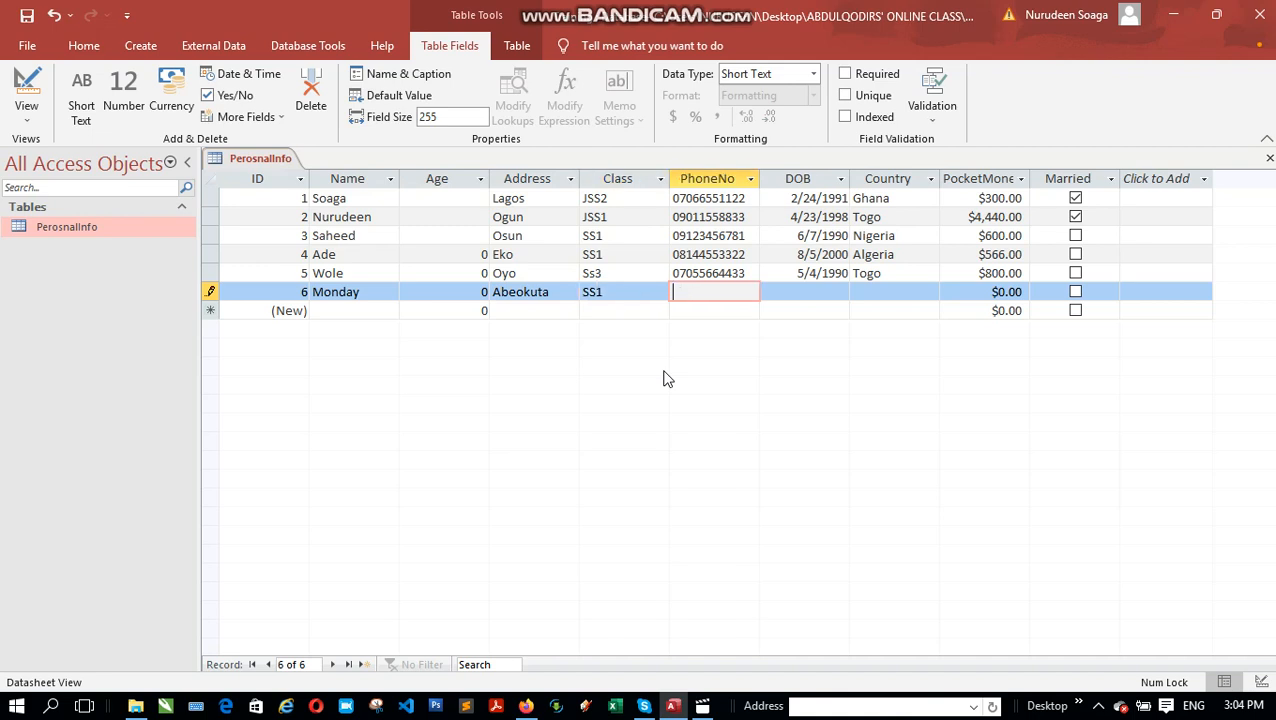
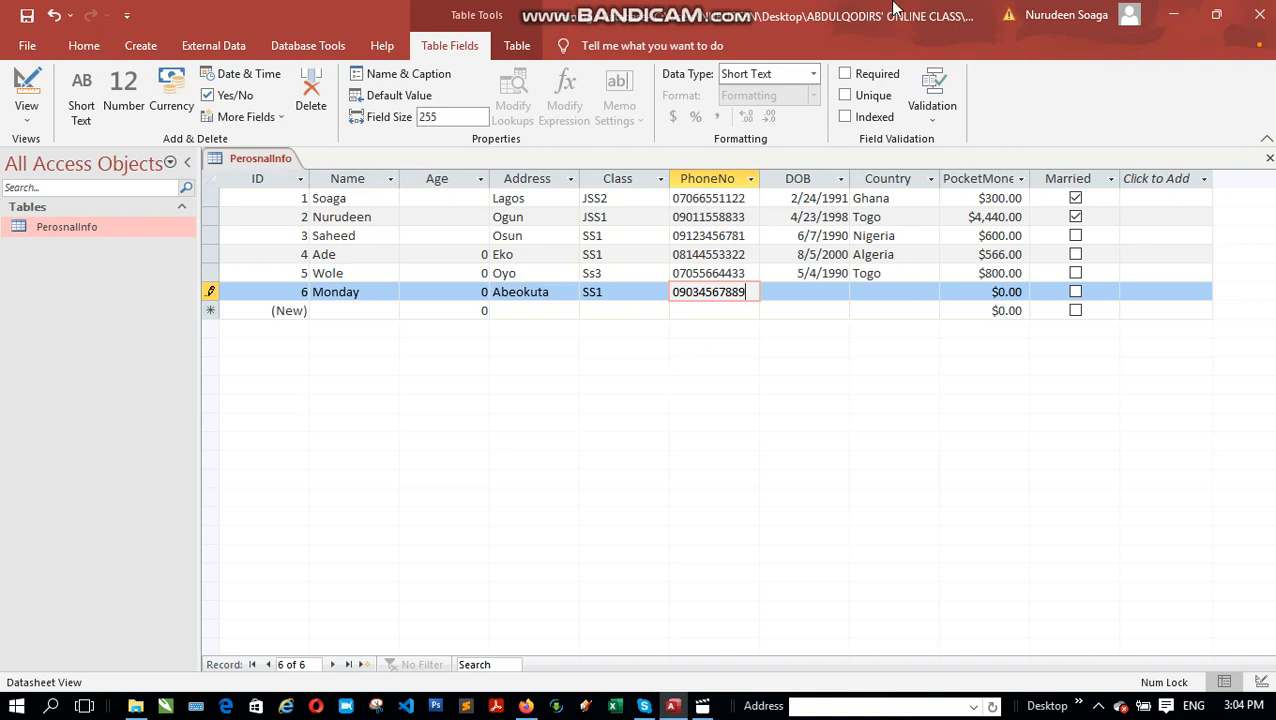
click(813, 74)
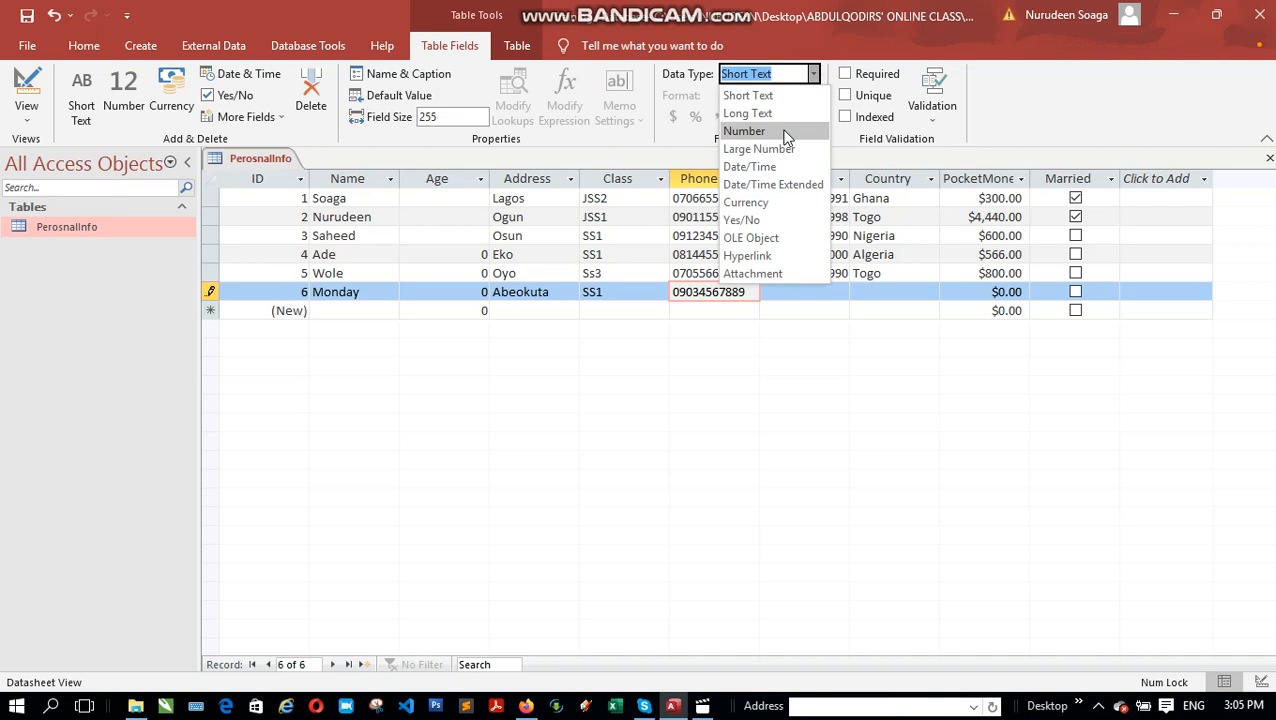
click(771, 29)
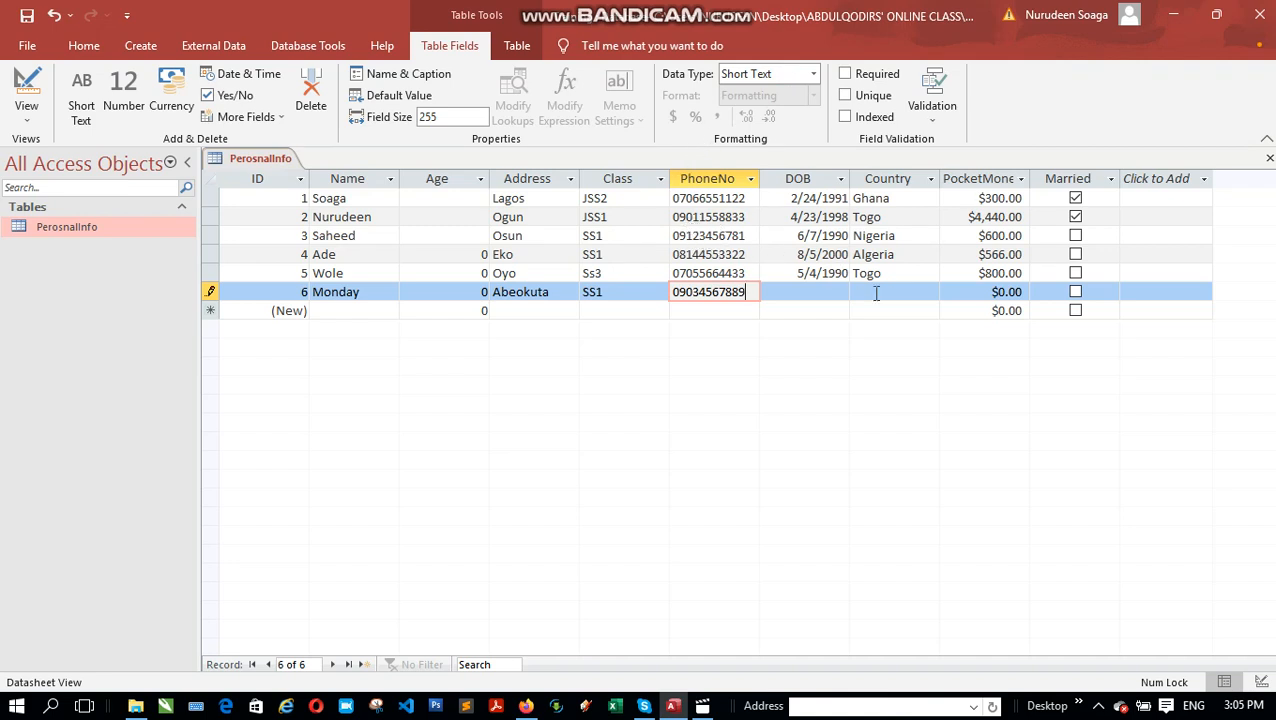
click(807, 295)
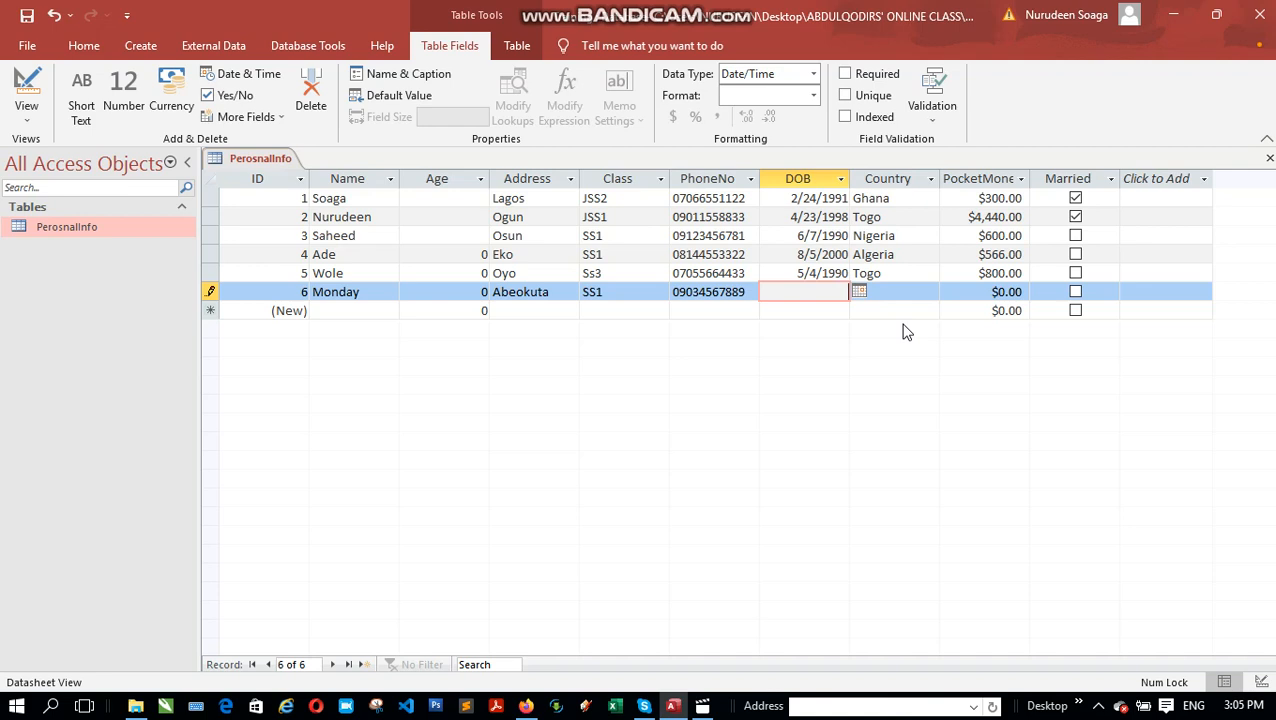
Step: Give the Monday record DOB 8/23/2002 and pick Ghana as its Country
text(8/23/2002)
key(Tab)
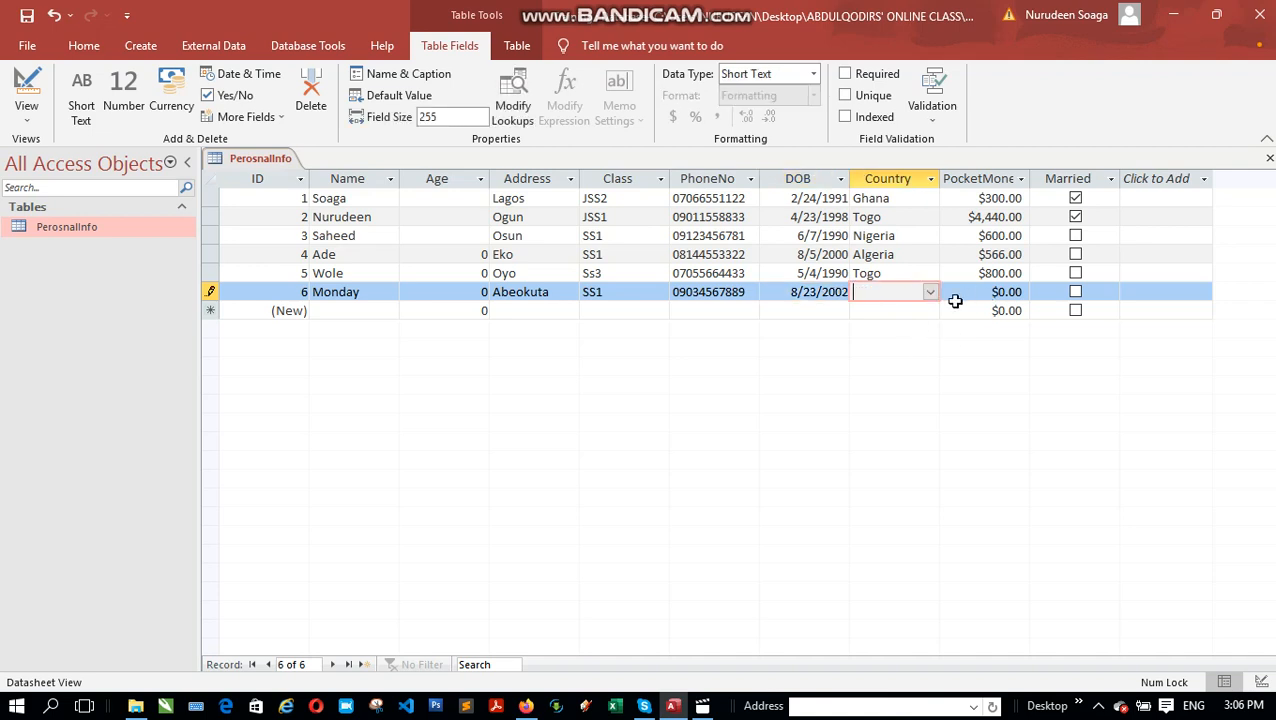
click(930, 292)
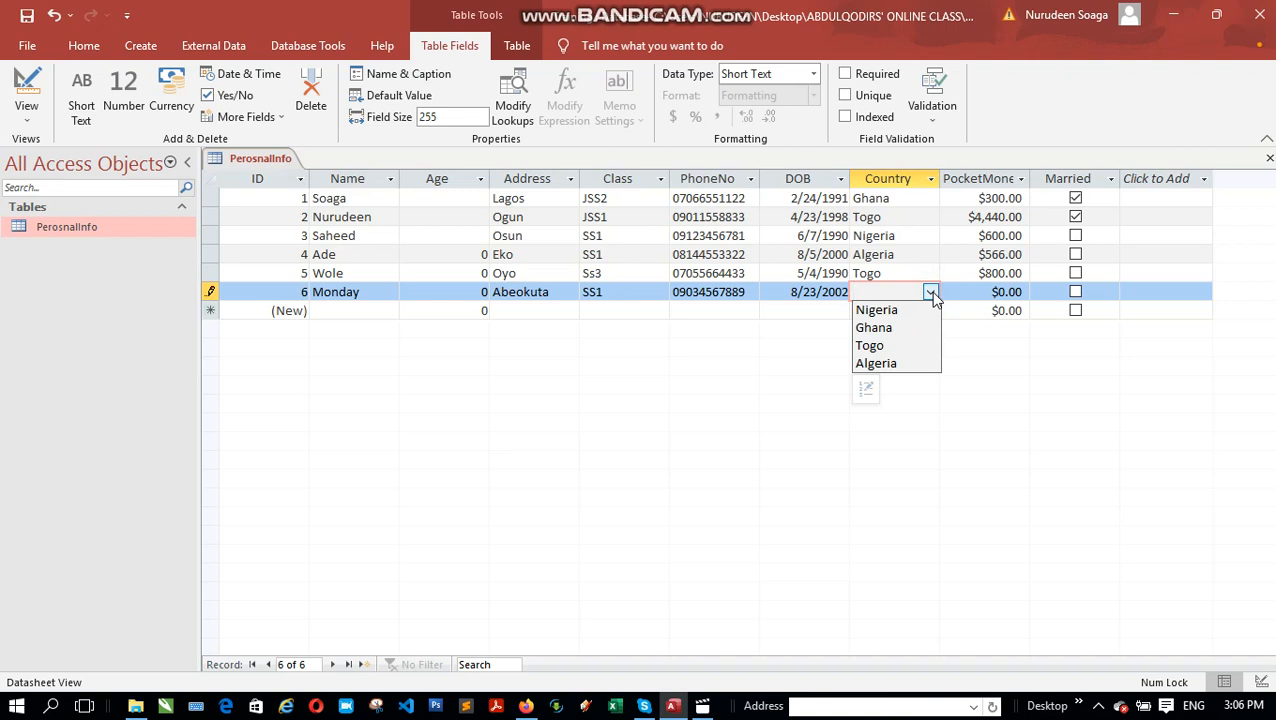
click(884, 329)
click(985, 291)
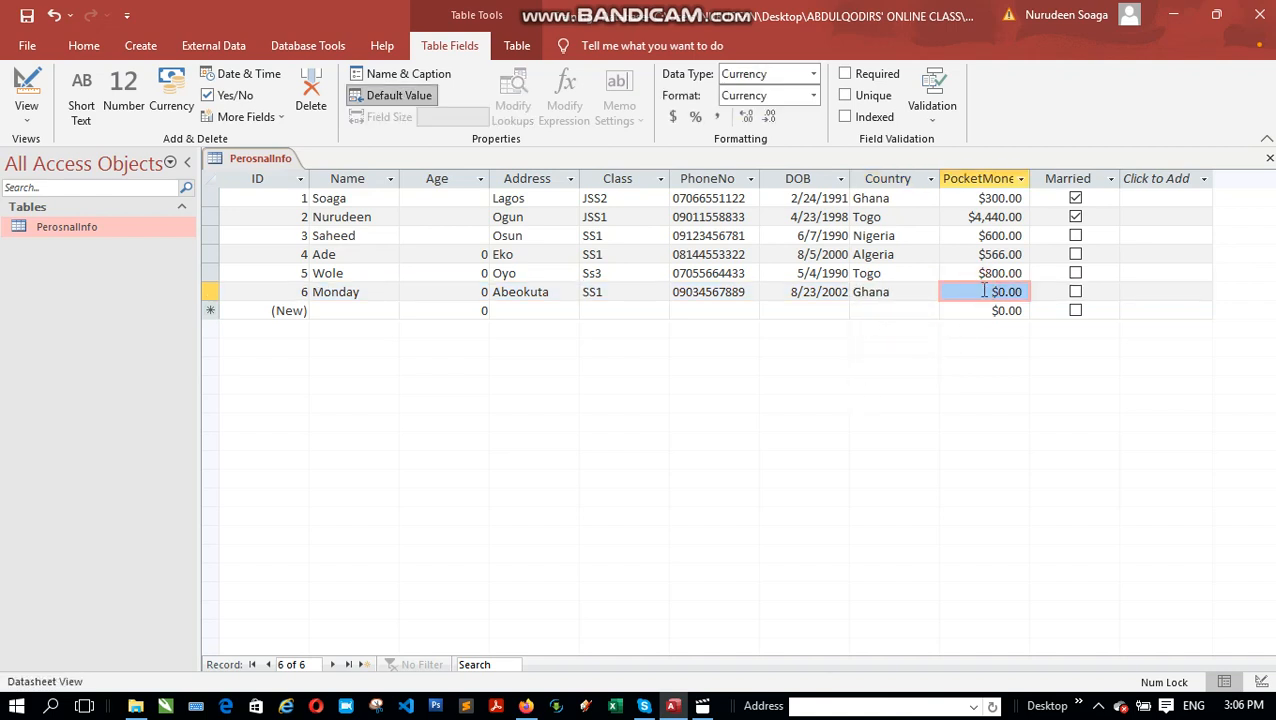
click(912, 292)
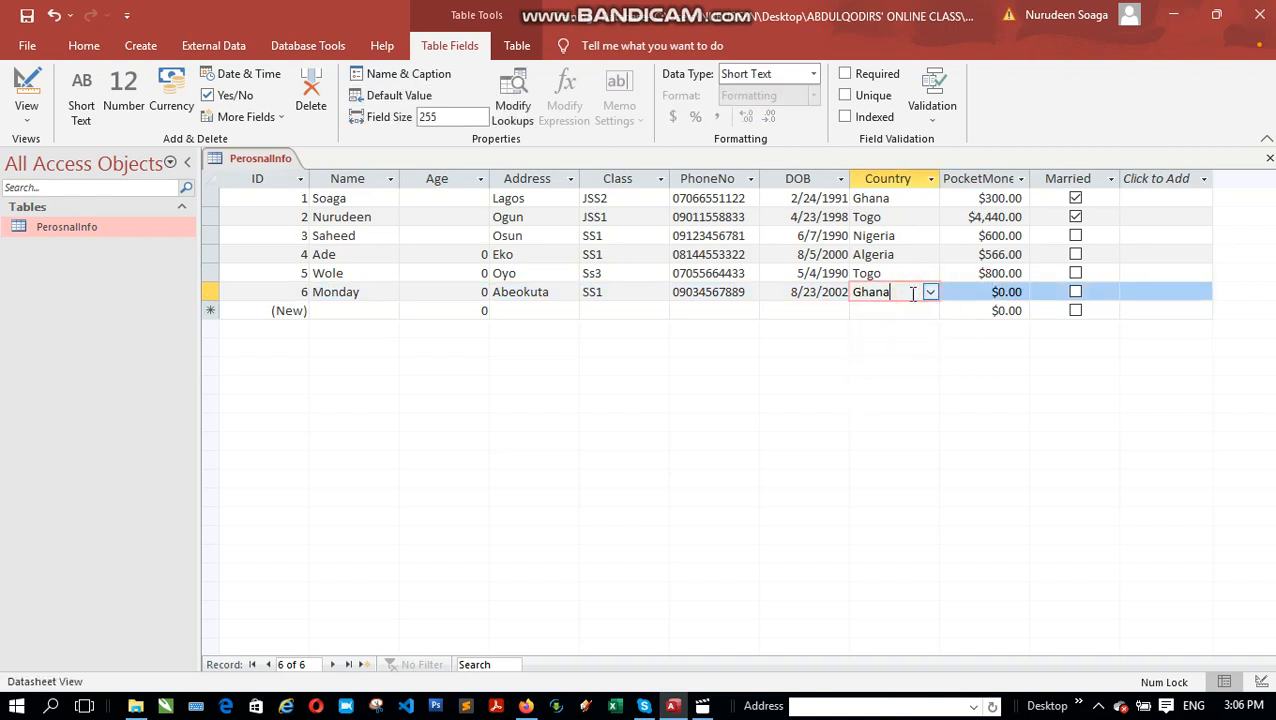
key(Tab)
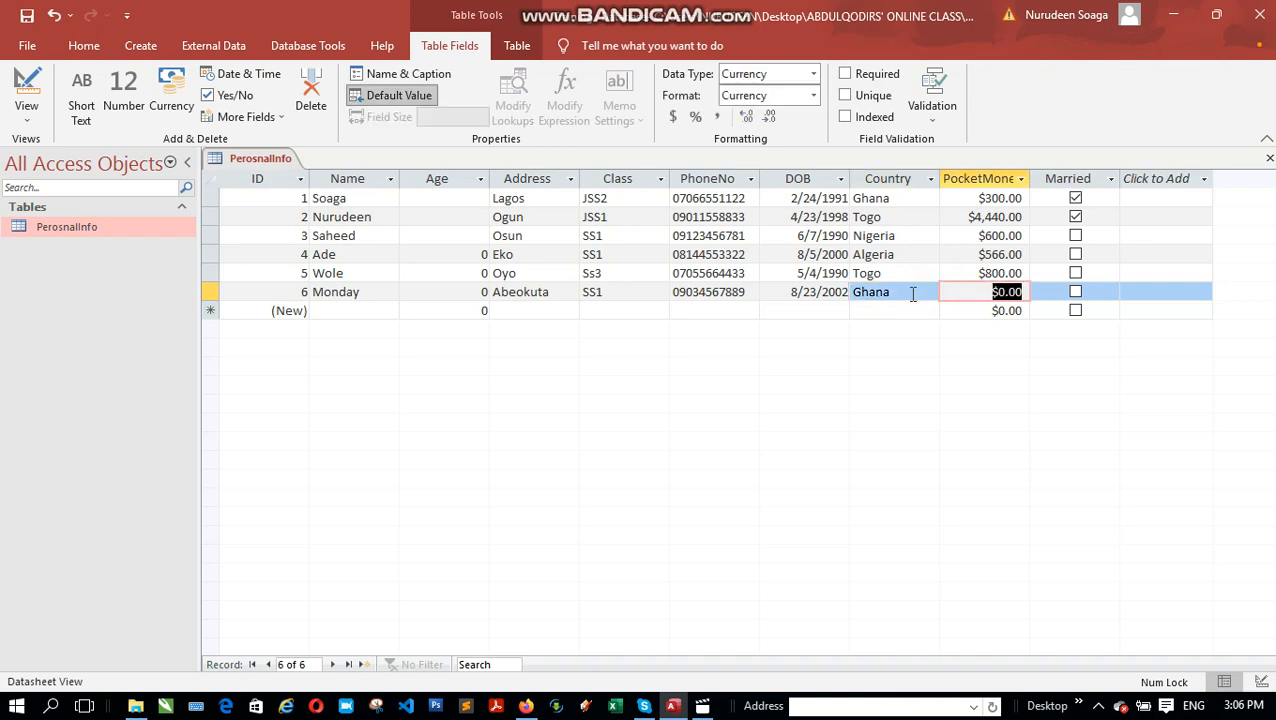